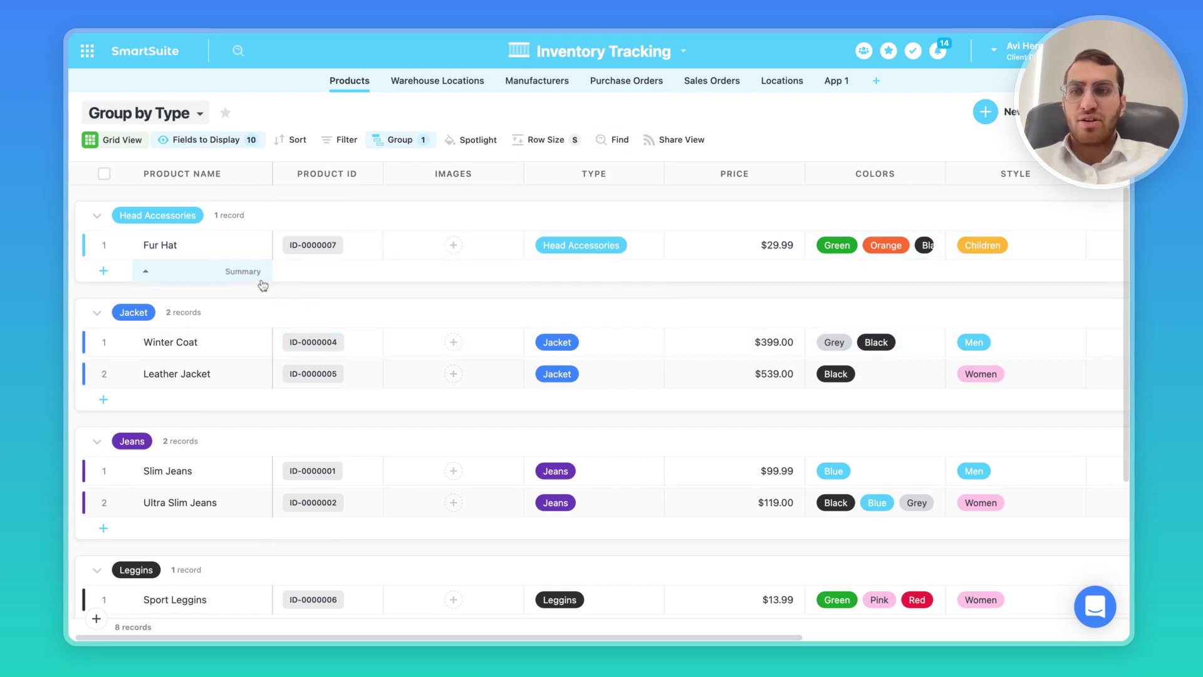
Reach the Product ID column's field settings from the Fur Hat row.
click(206, 248)
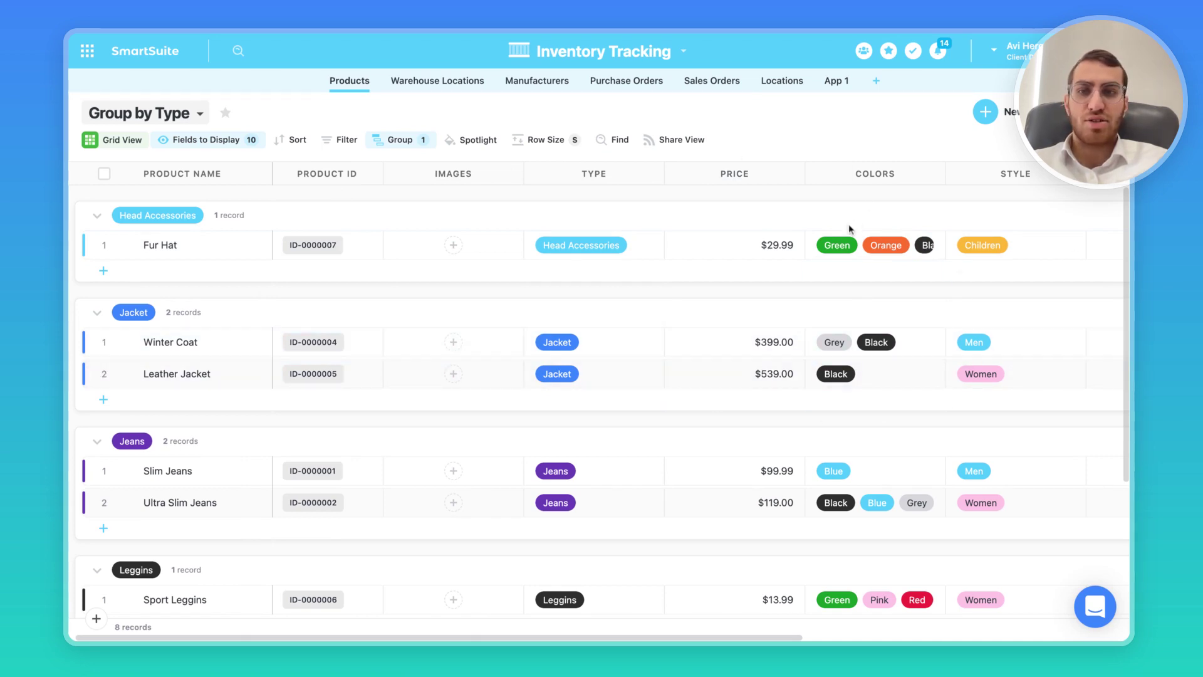
click(428, 246)
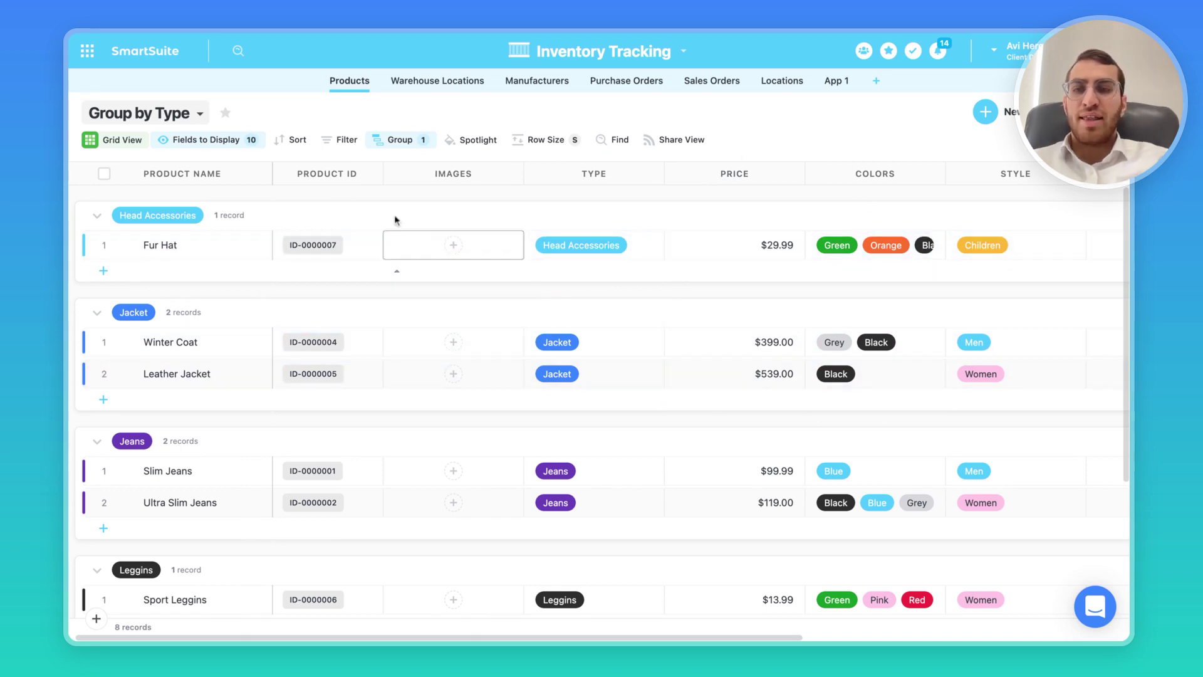
click(325, 176)
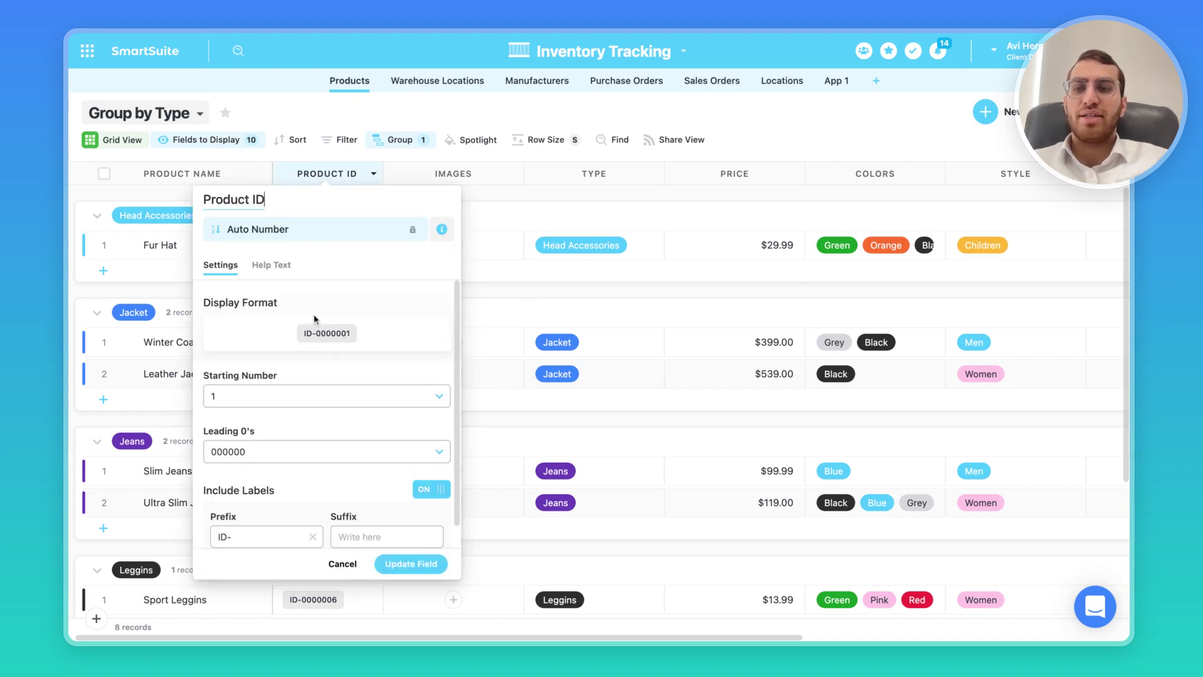
scroll(313, 356, down, 1)
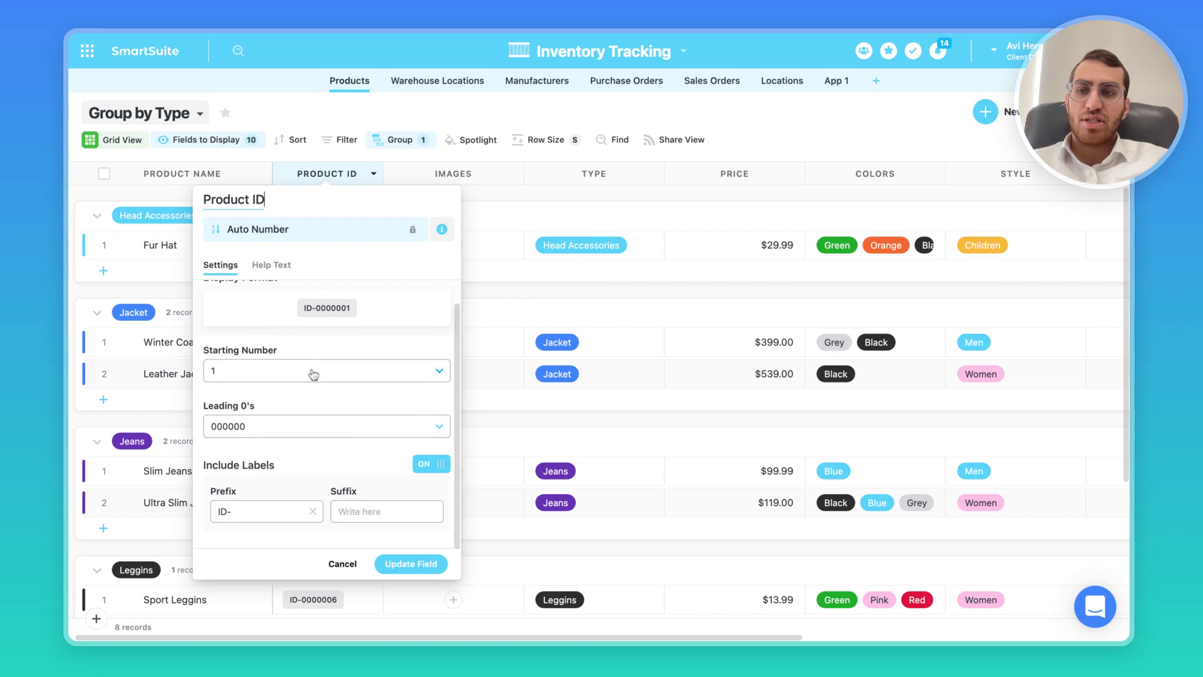
Browse starting-number and leading-zero choices, keeping 1 and 000000.
click(291, 368)
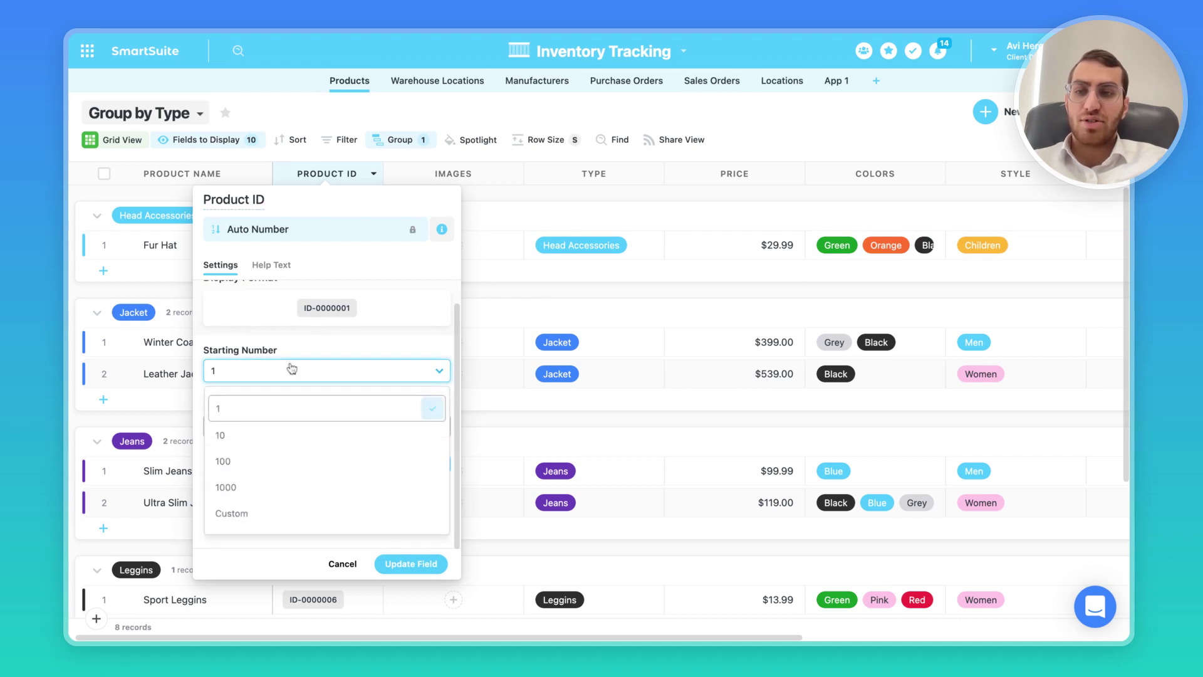
click(287, 514)
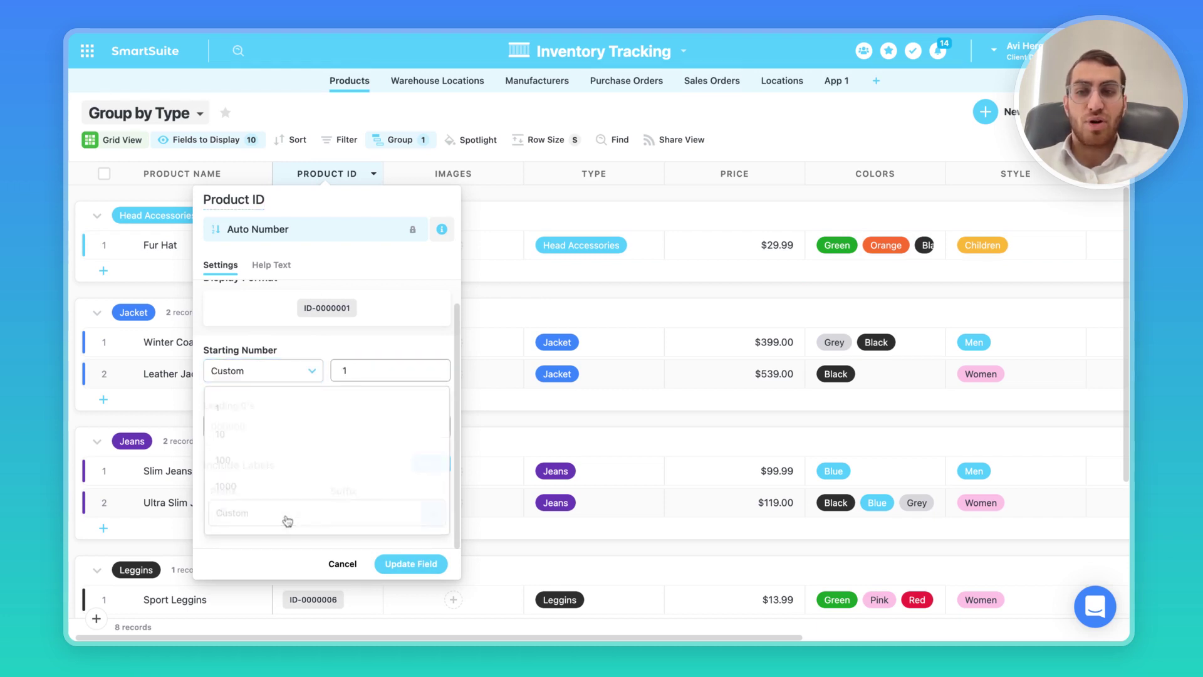
click(280, 376)
click(282, 408)
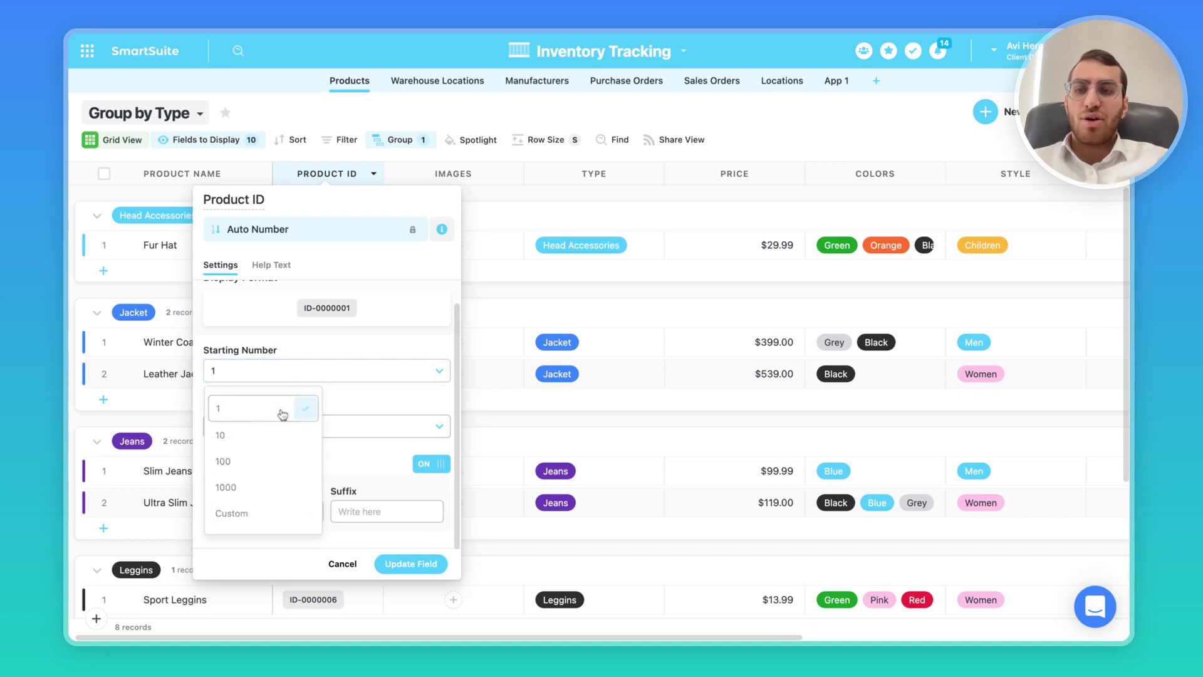
click(287, 435)
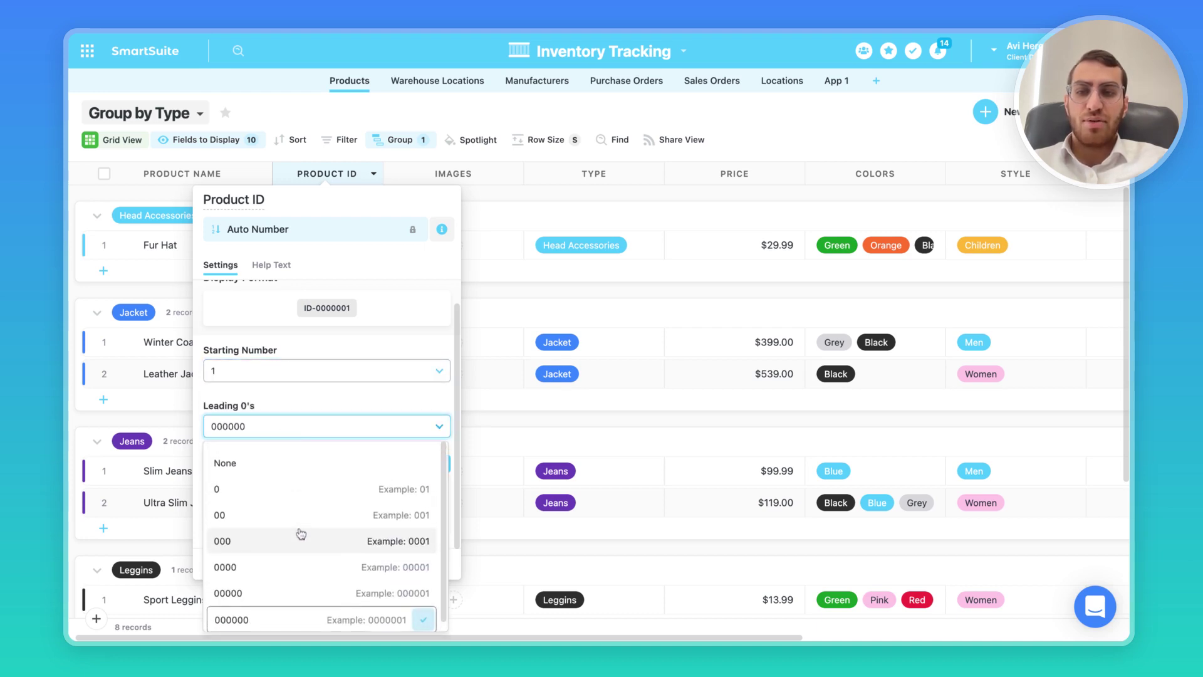
scroll(292, 479, up, 1)
click(292, 427)
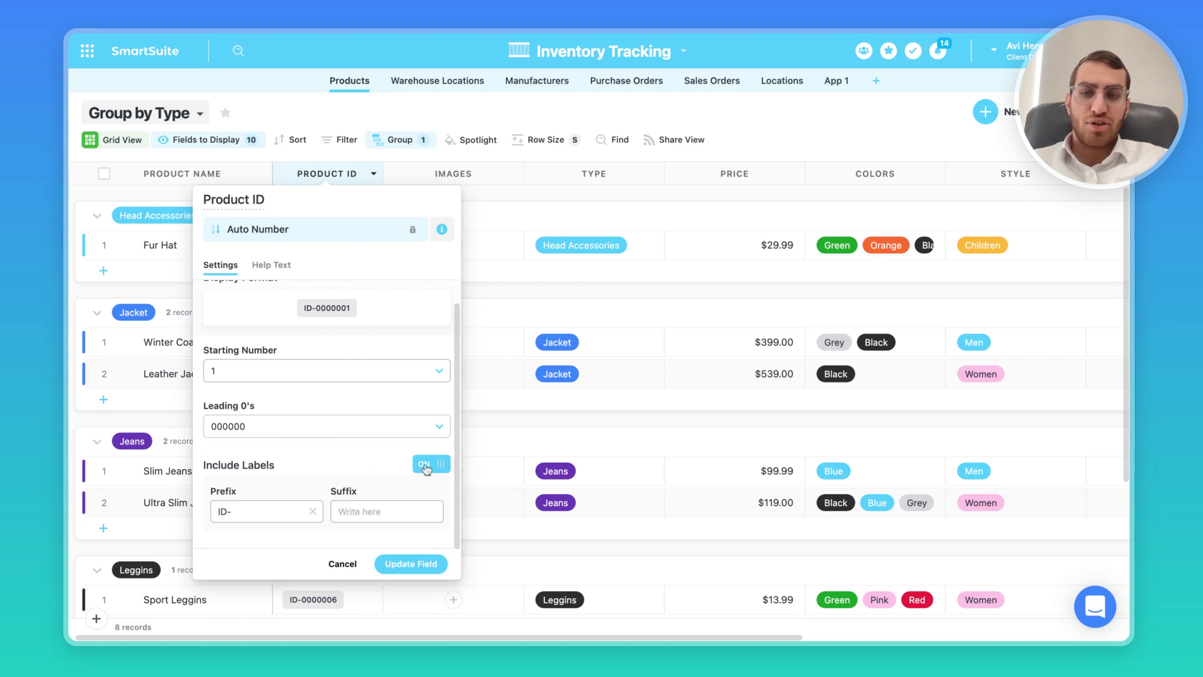
click(425, 468)
click(429, 488)
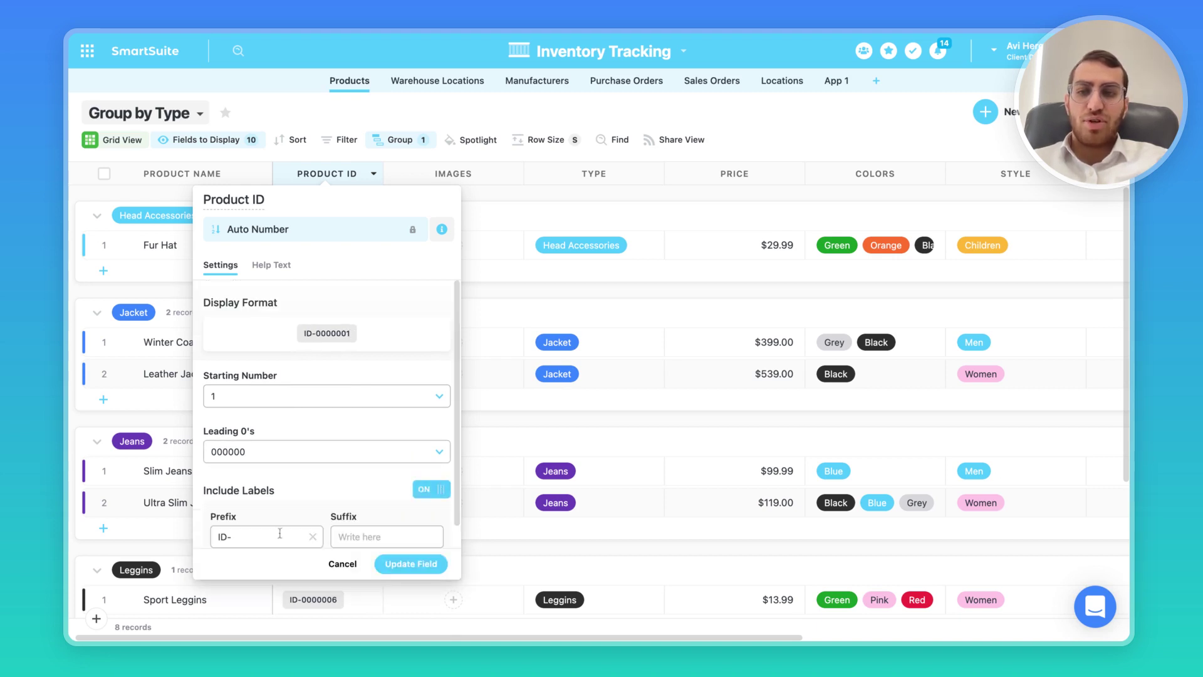
scroll(258, 483, down, 1)
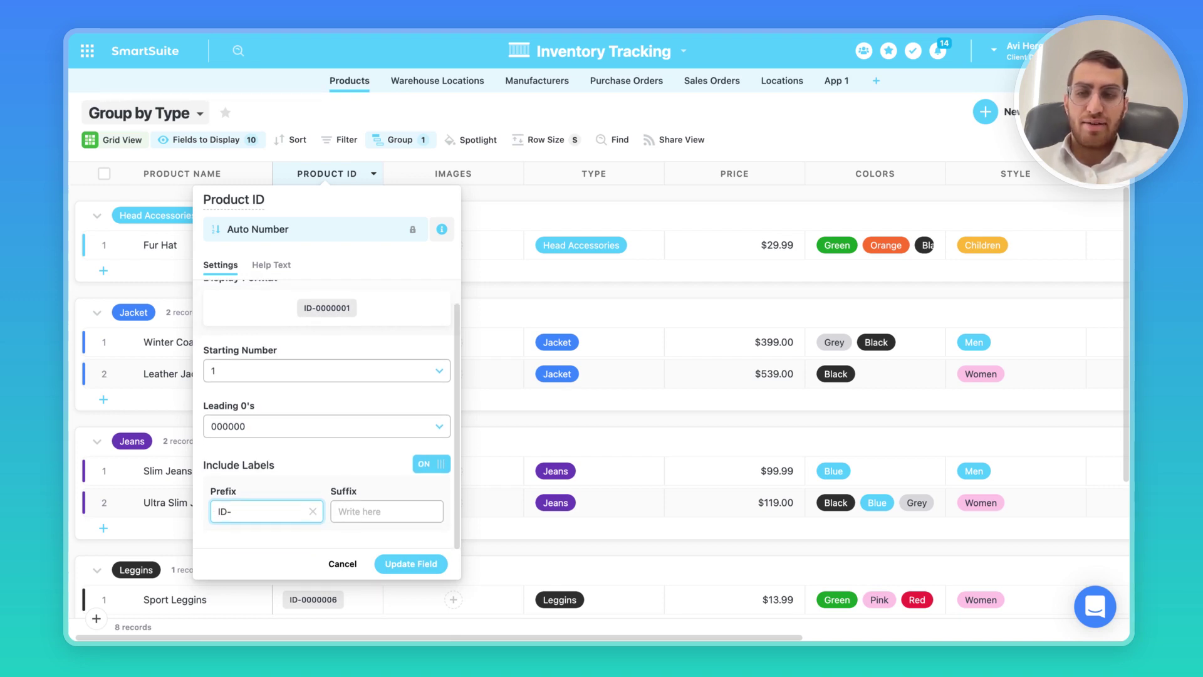
text(()
key(BackSpace)
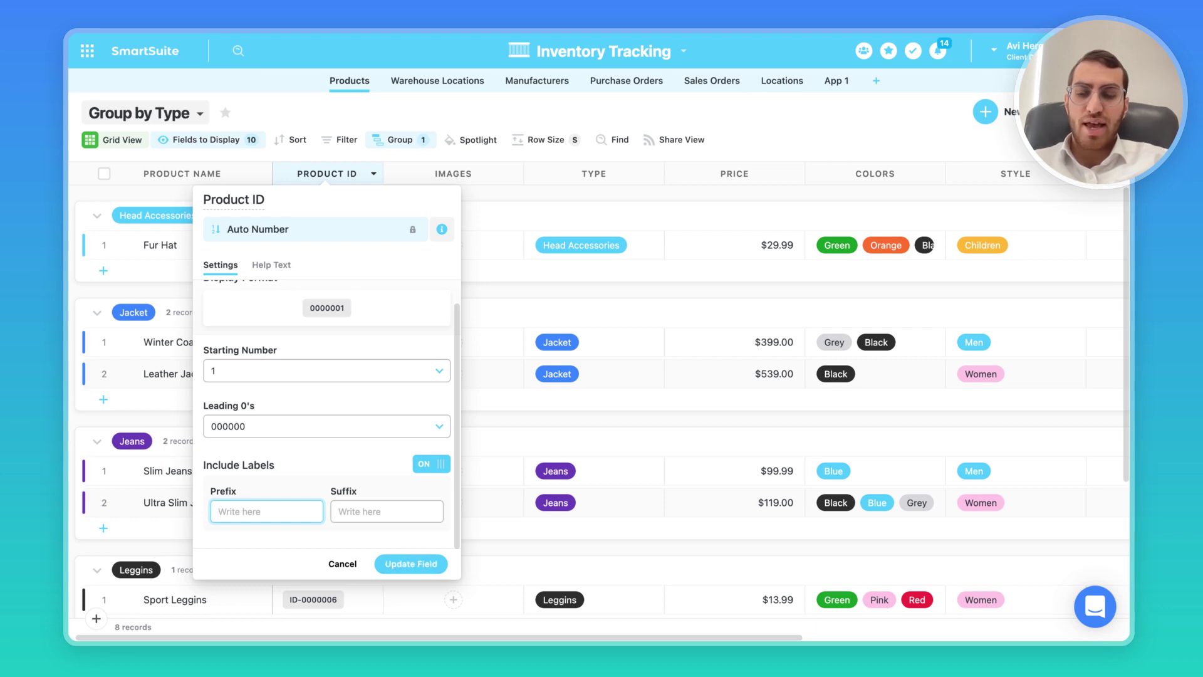
text(S)
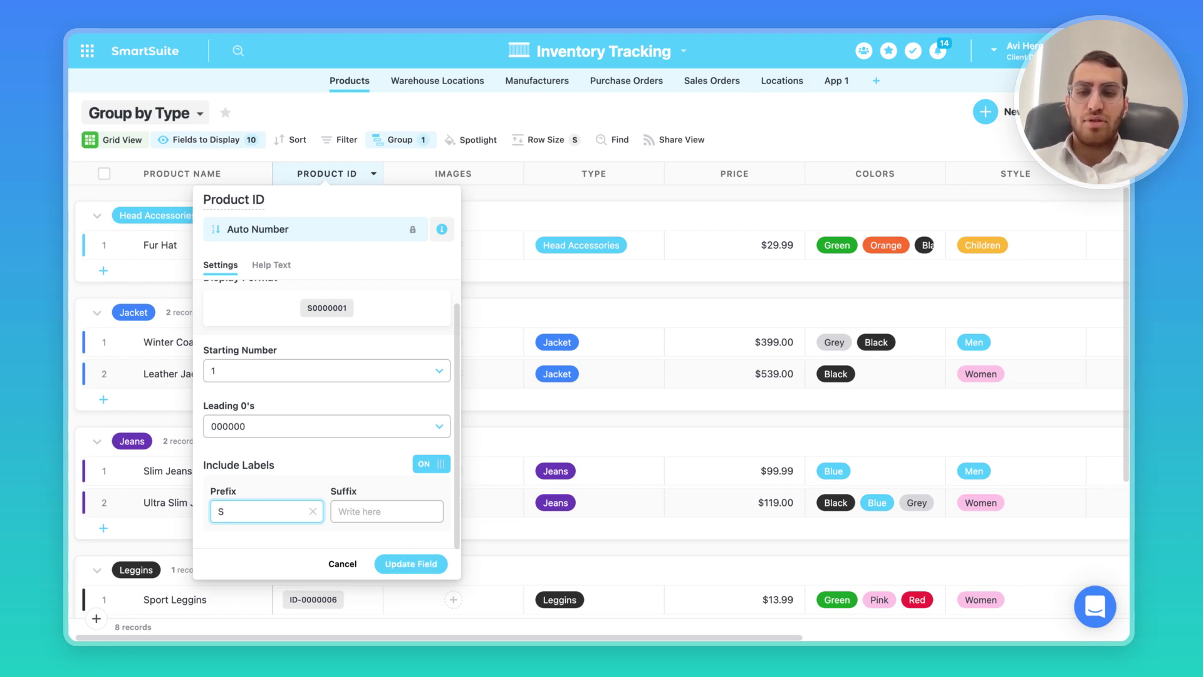
key(BackSpace)
key(BackSpace)
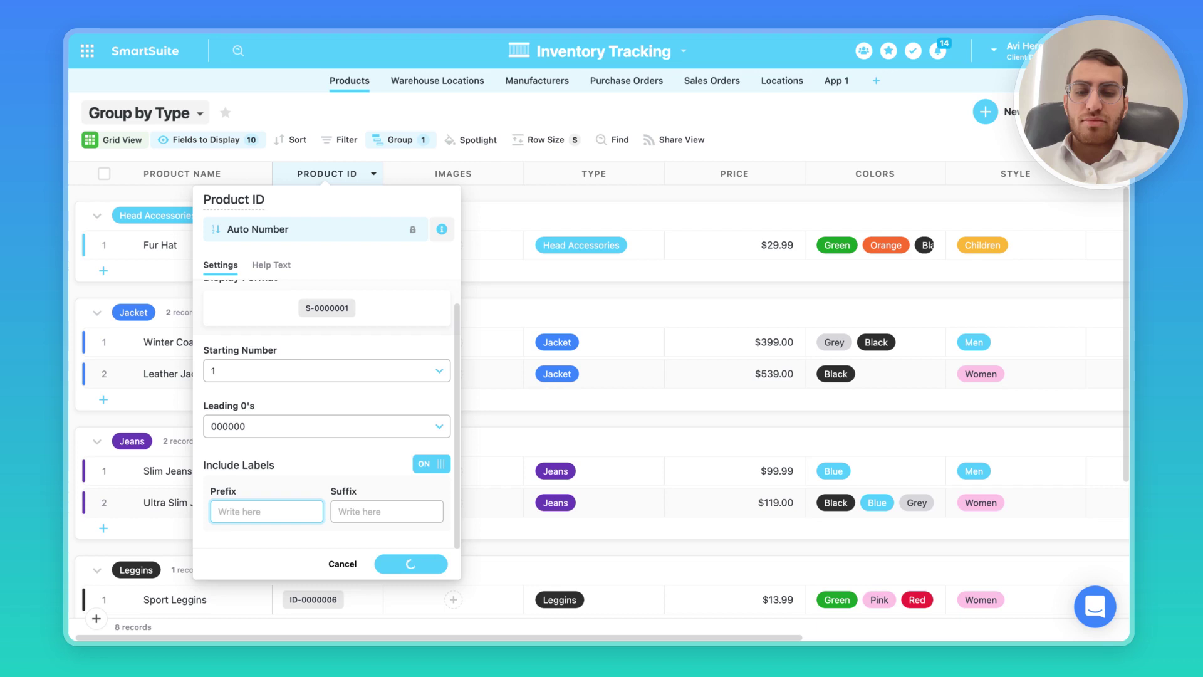
text((D-)
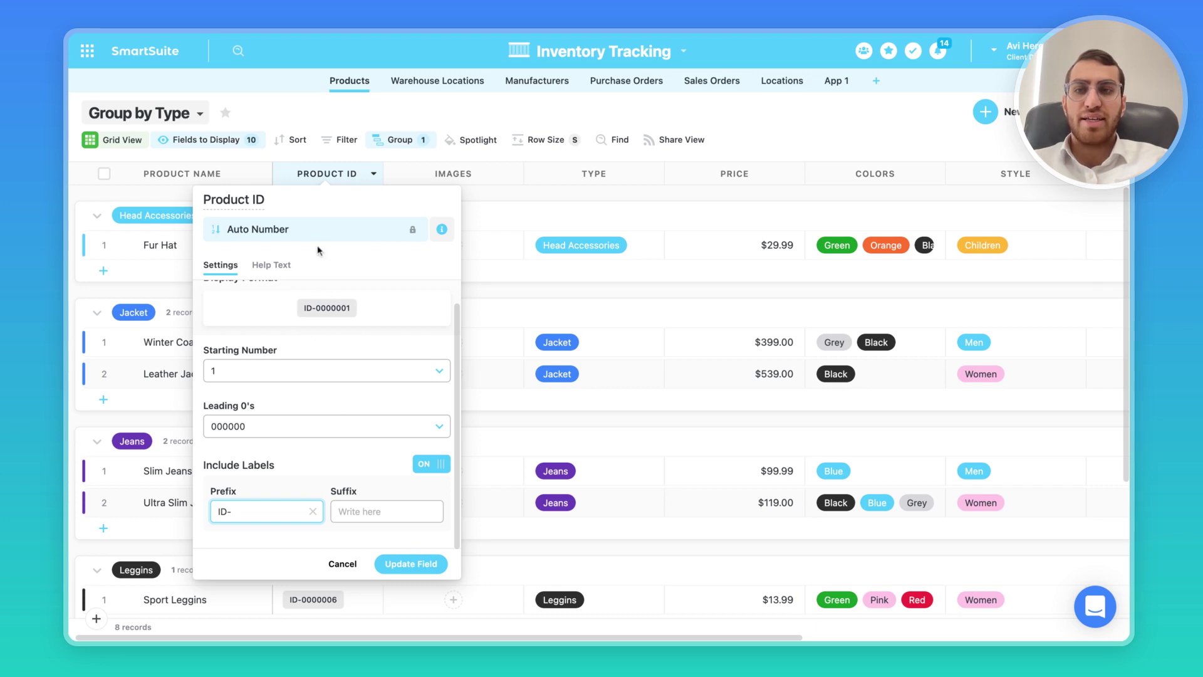
scroll(348, 408, up, 1)
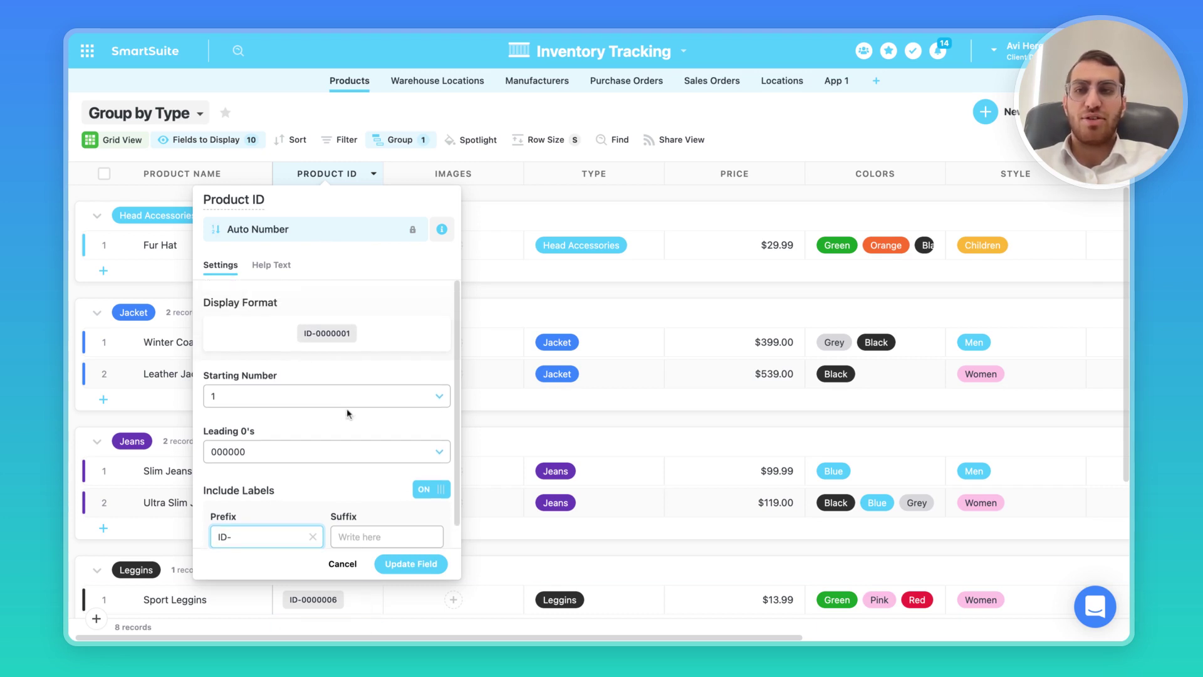
scroll(347, 408, down, 1)
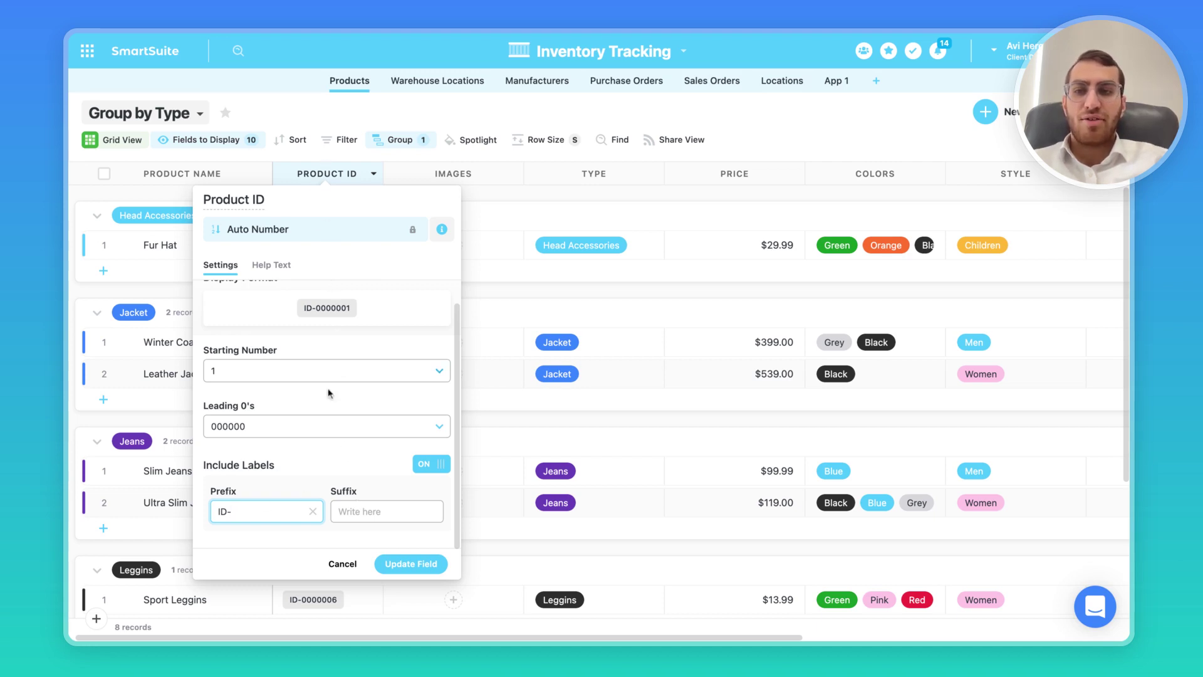
scroll(273, 455, up, 1)
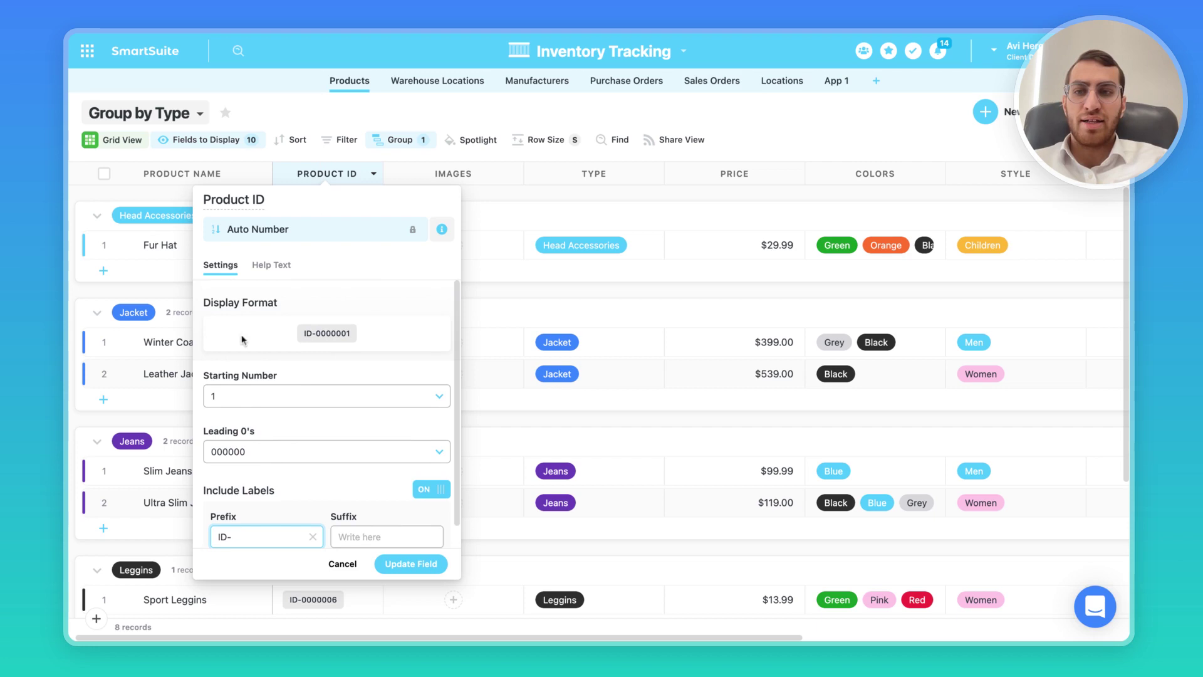
scroll(274, 374, down, 1)
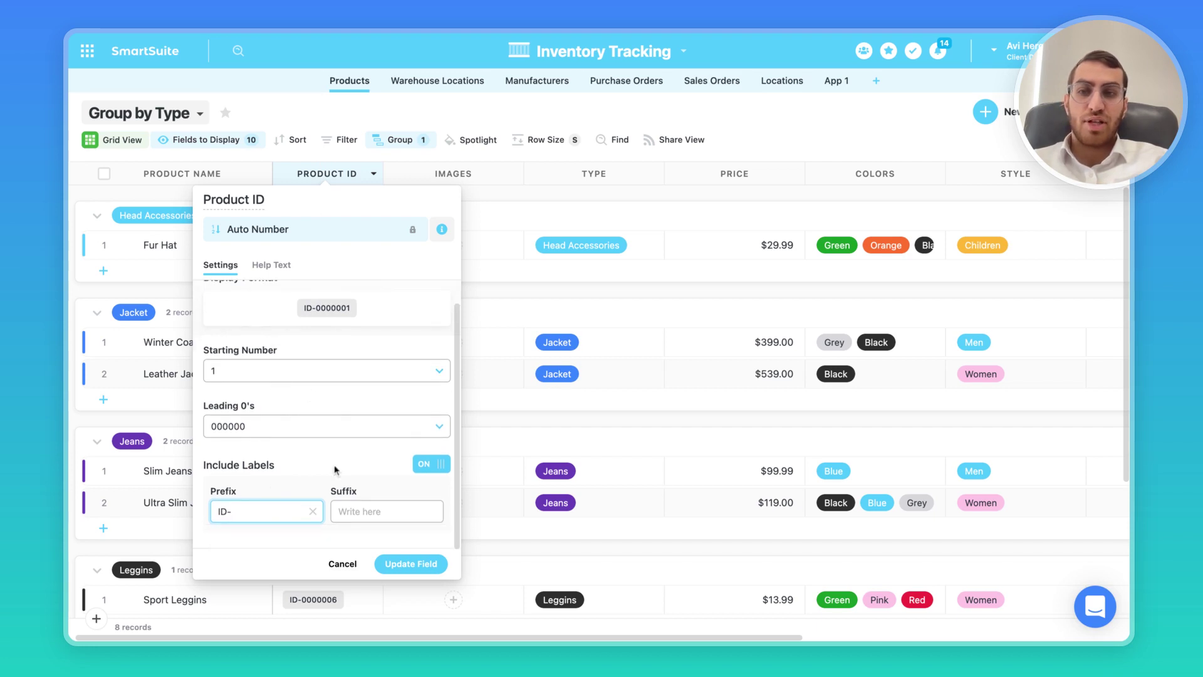
scroll(259, 459, up, 1)
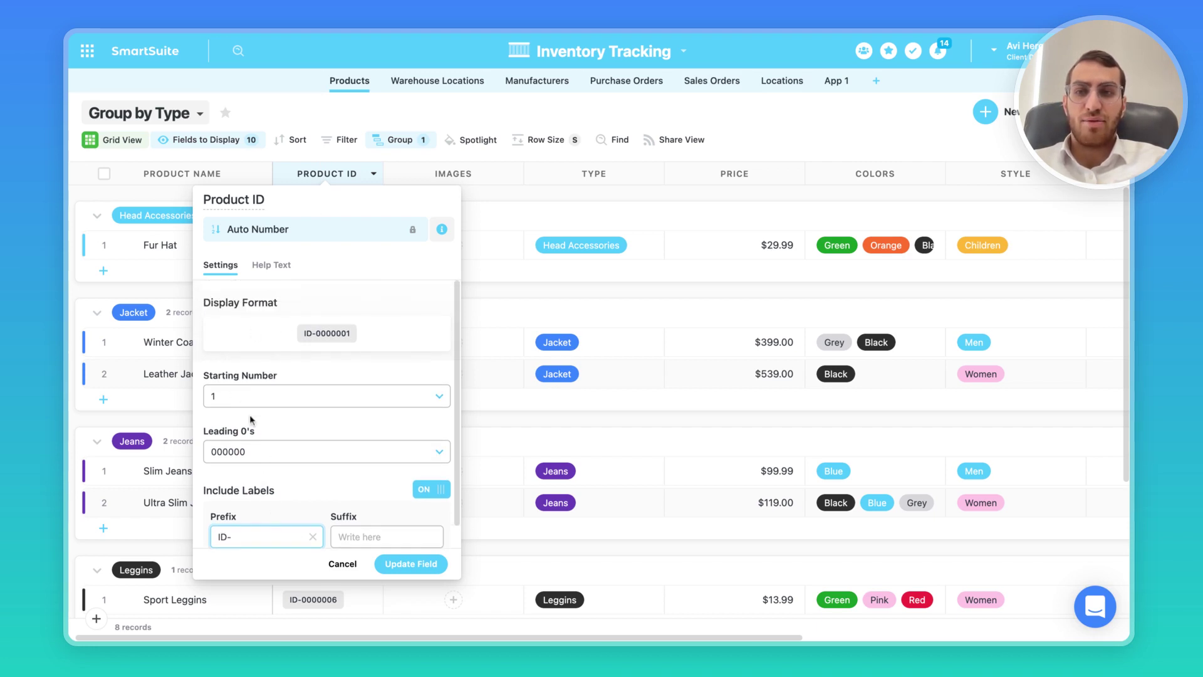
Commit the ID- prefix label and update the field.
click(293, 337)
click(423, 562)
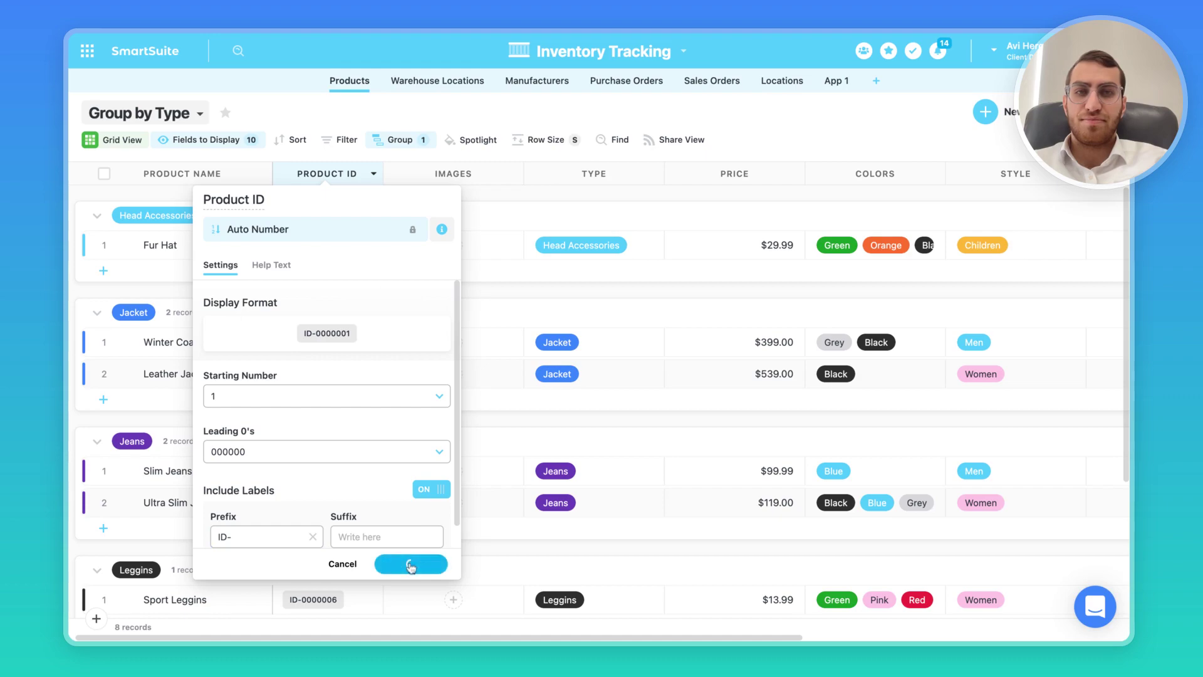